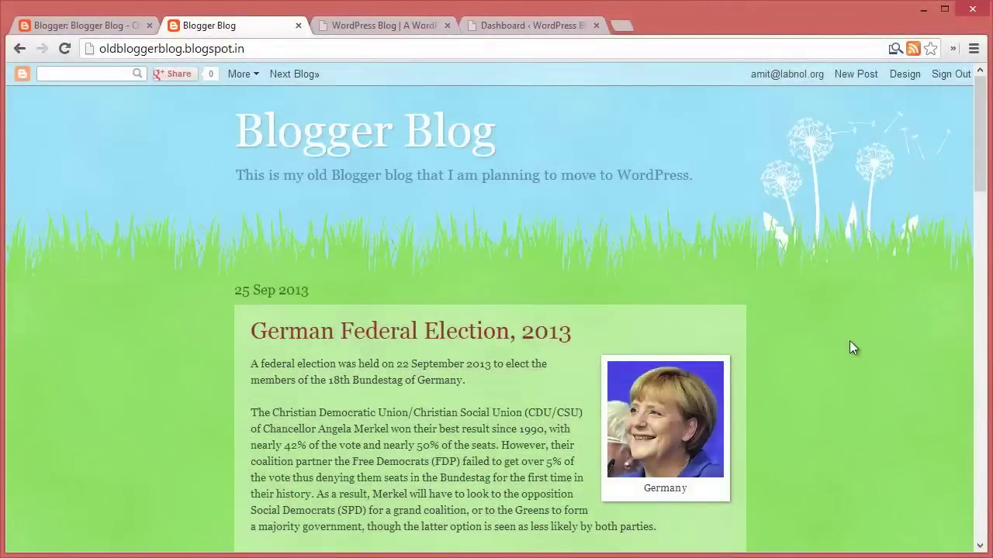
# Step: Look through the posts on the old Blogger blog, and view the front page of the WordPress blog
pyautogui.scroll(-15, 851, 342)
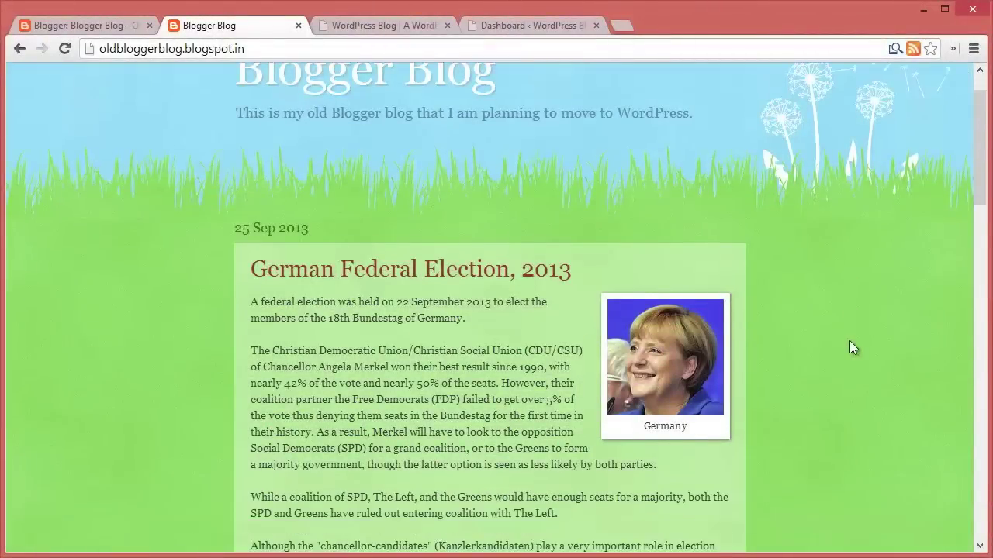
pyautogui.scroll(-7, 849, 341)
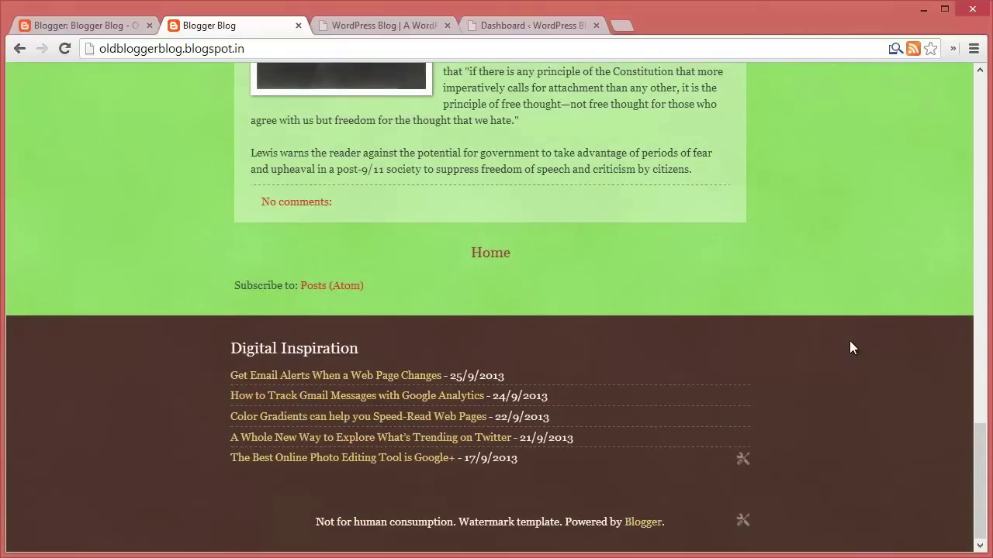
pyautogui.scroll(5, 849, 341)
pyautogui.scroll(12, 850, 347)
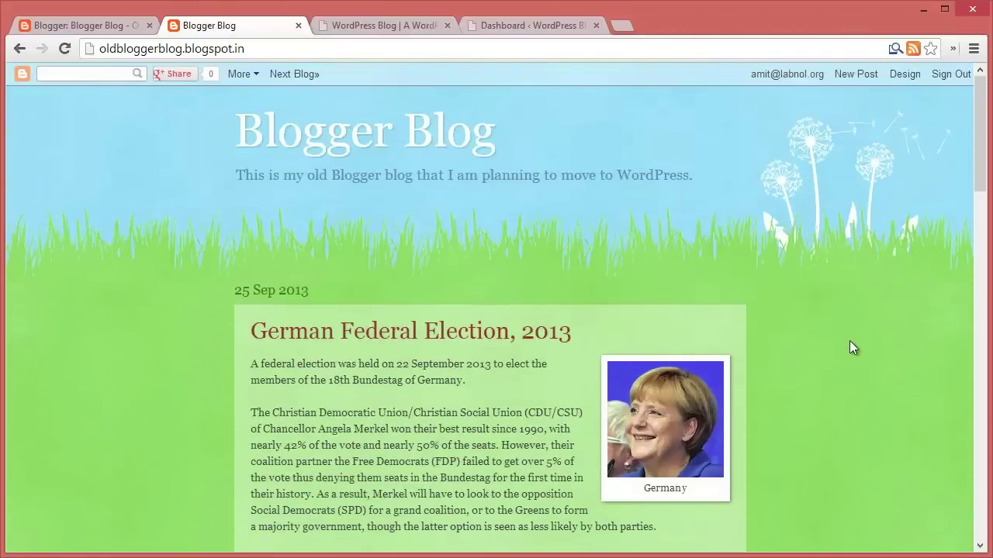
pyautogui.click(404, 28)
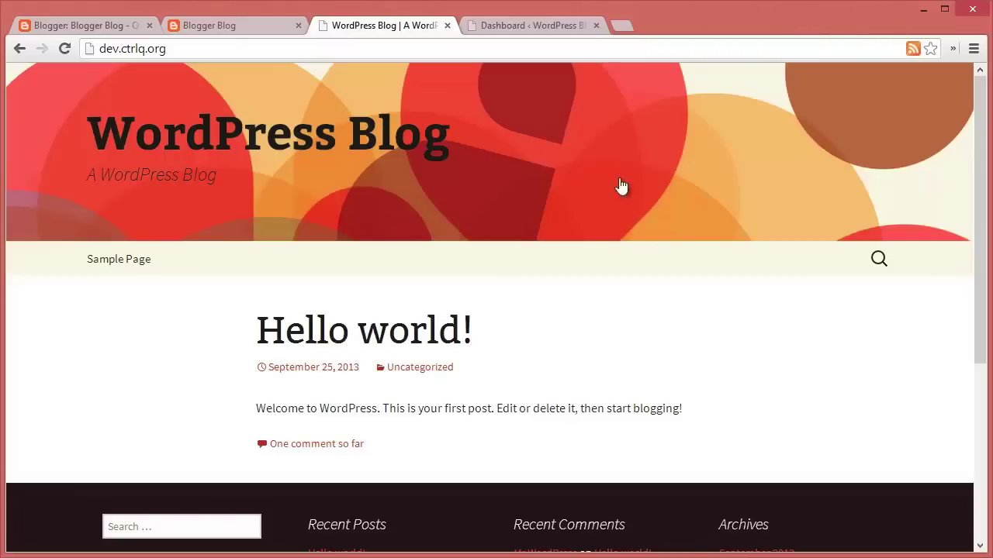
# Step: Open the Blogger importer in the WordPress admin's import tools
pyautogui.click(535, 25)
pyautogui.moveTo(101, 335)
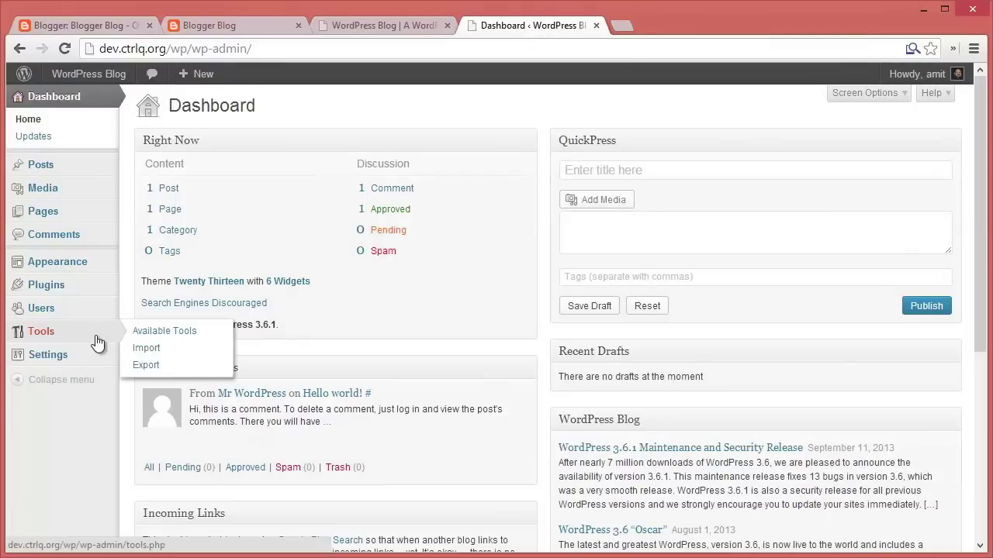
pyautogui.click(148, 349)
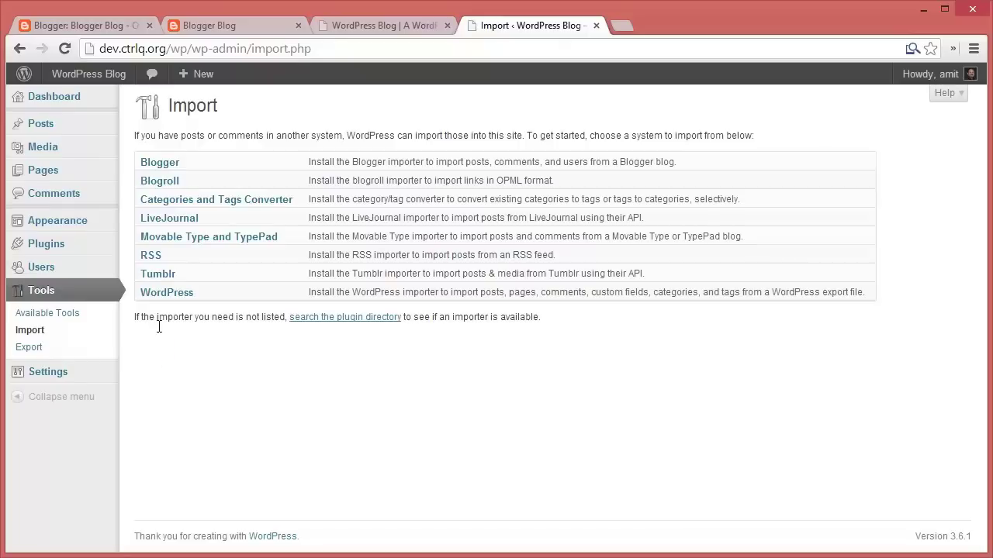
pyautogui.click(171, 165)
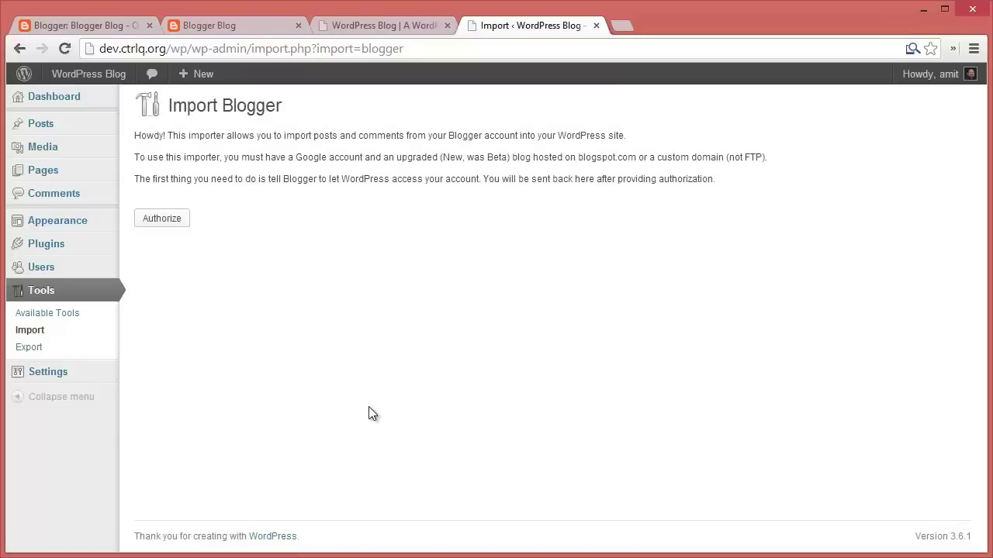
# Step: Authorize WordPress to access the Blogger account and import the blog oldbloggerblog.blogspot.com
pyautogui.click(167, 225)
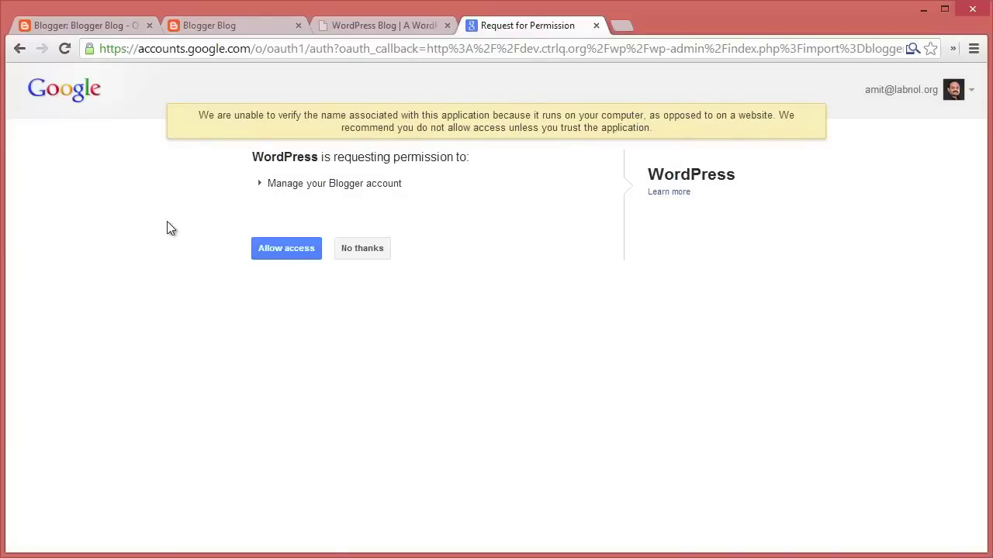
pyautogui.click(283, 254)
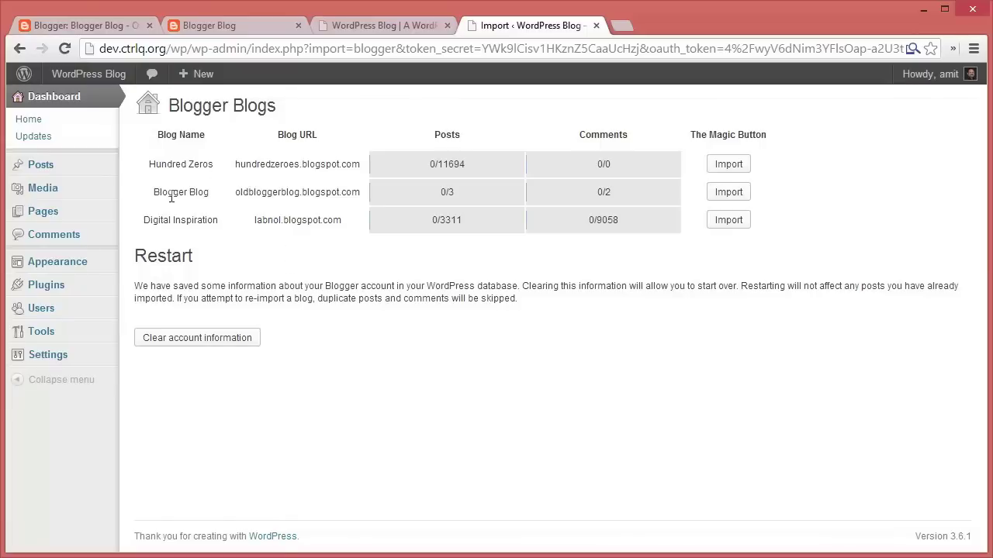
pyautogui.click(730, 197)
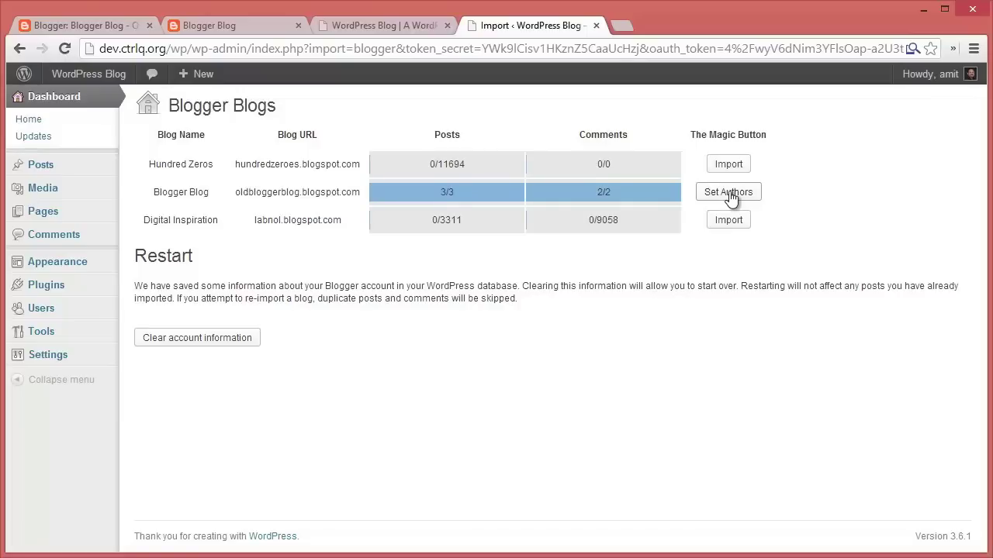
# Step: Map the imported blog's Blogger author to the existing WordPress login and save the author mapping
pyautogui.click(729, 193)
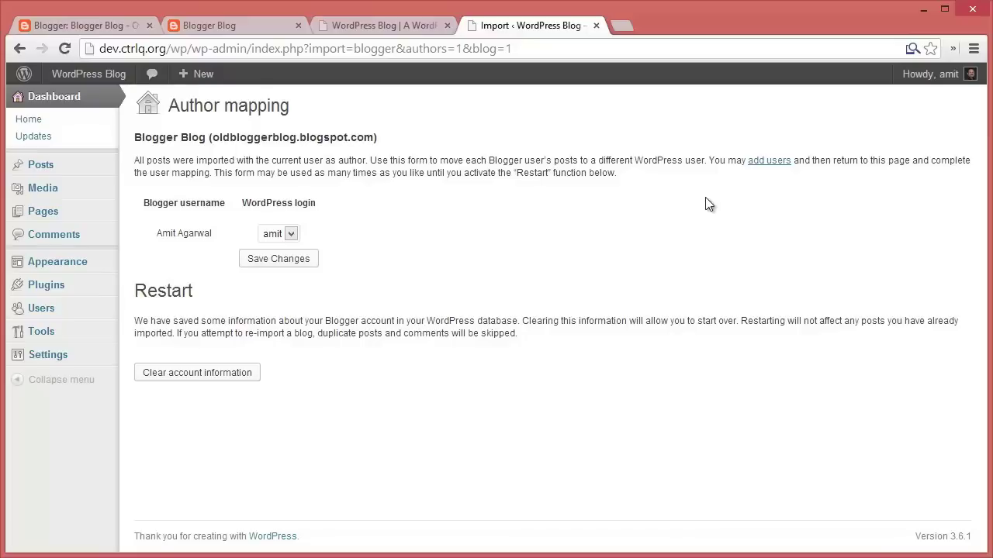
pyautogui.click(290, 234)
pyautogui.click(302, 260)
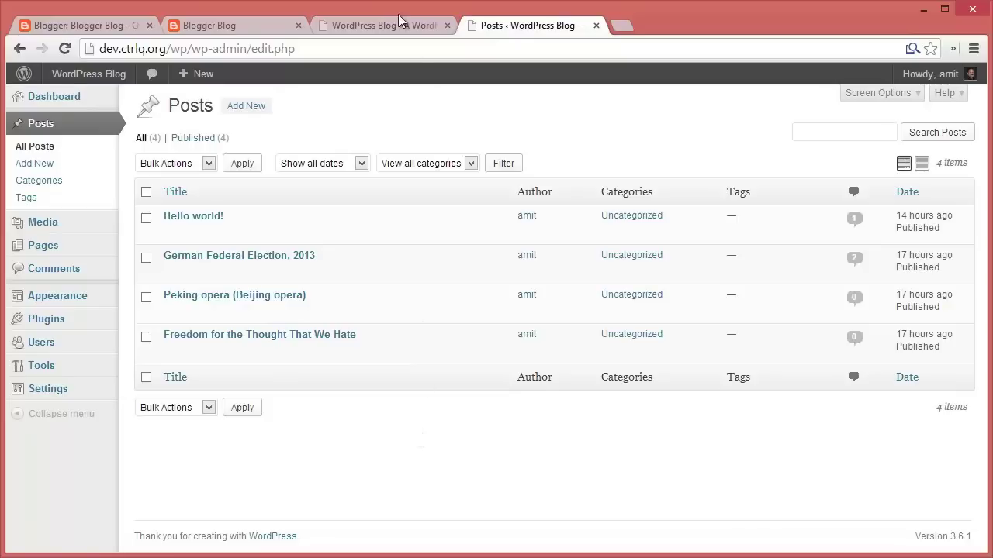
# Step: Reload the WordPress blog's front page and check the posts imported from Blogger
pyautogui.click(374, 28)
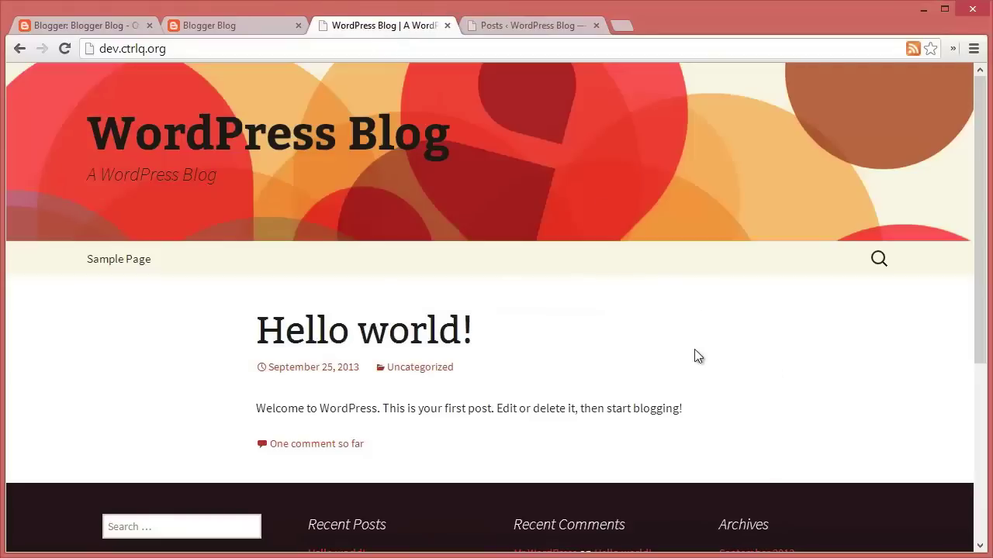
pyautogui.click(63, 49)
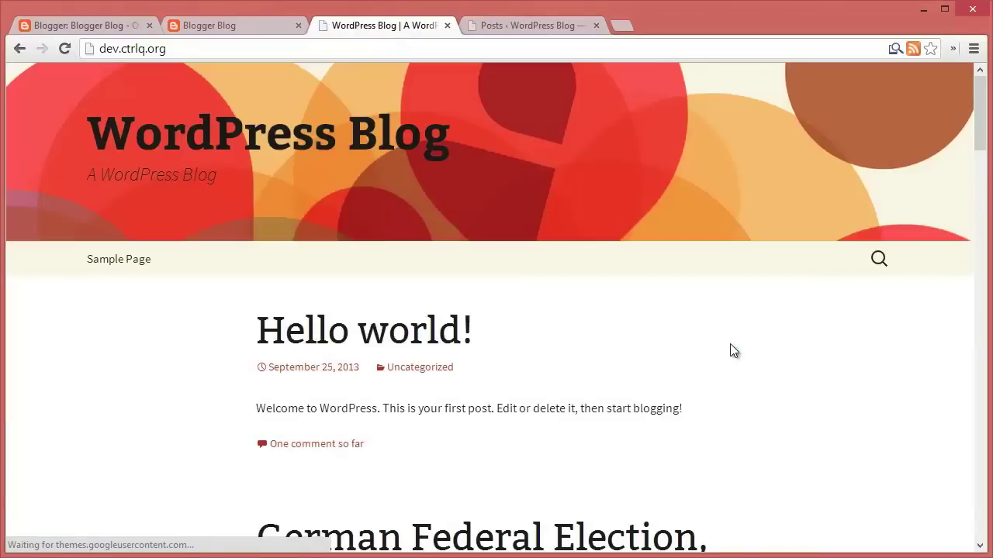
pyautogui.scroll(-9, 733, 351)
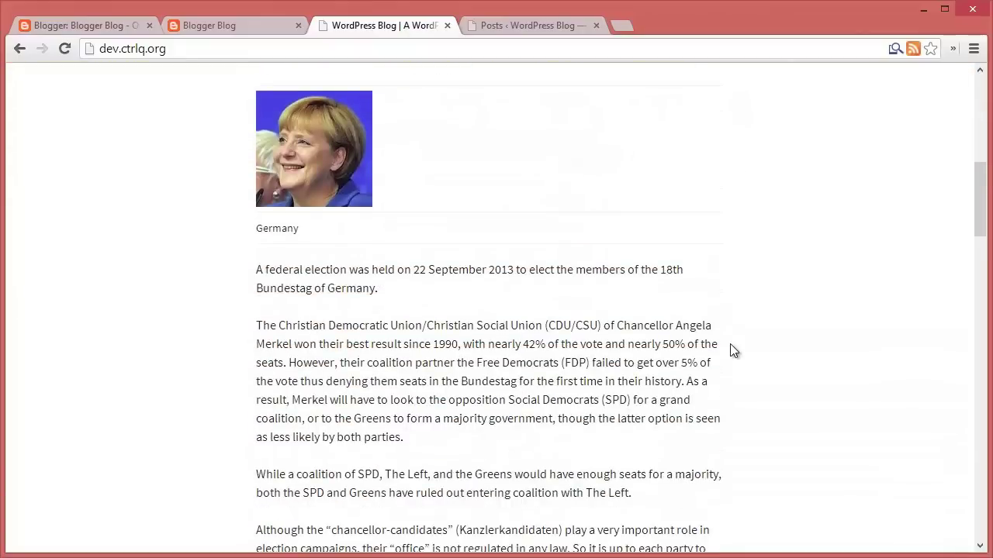
pyautogui.scroll(-10, 733, 351)
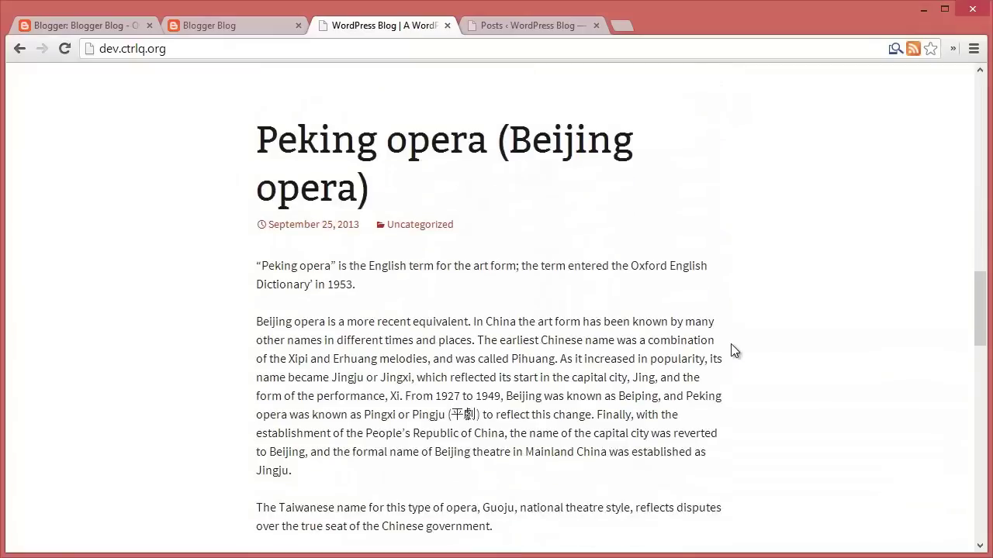
pyautogui.scroll(-10, 733, 351)
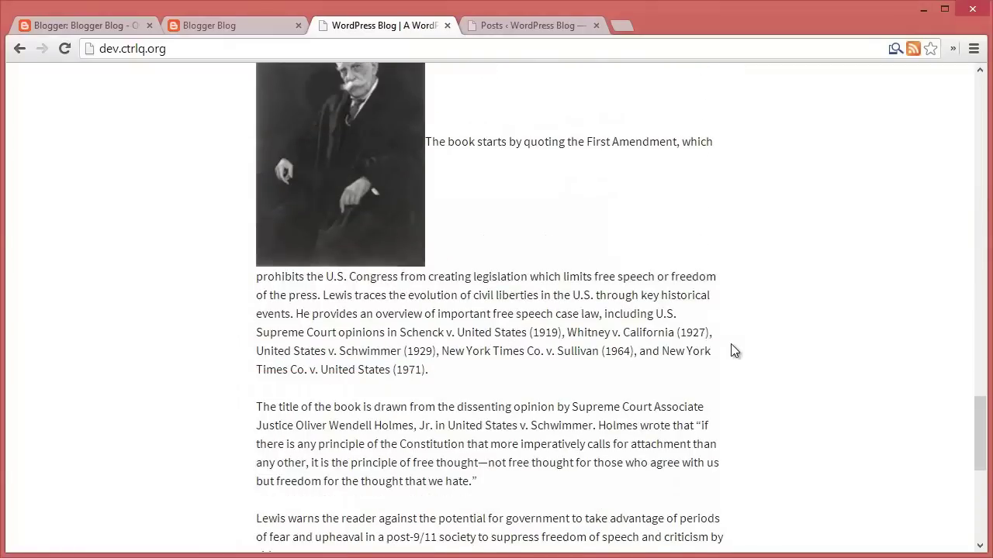
pyautogui.scroll(-2, 731, 345)
pyautogui.scroll(12, 732, 345)
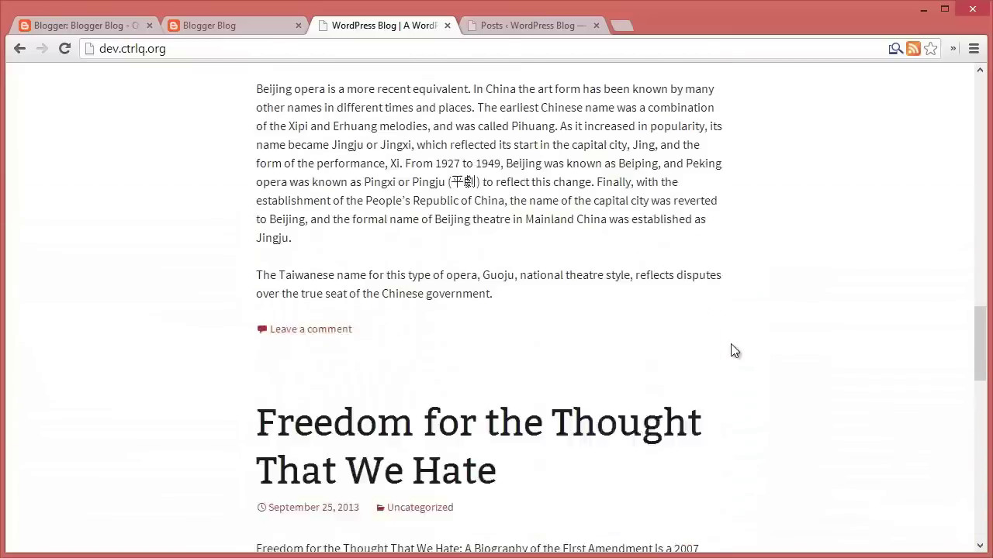
pyautogui.scroll(15, 733, 351)
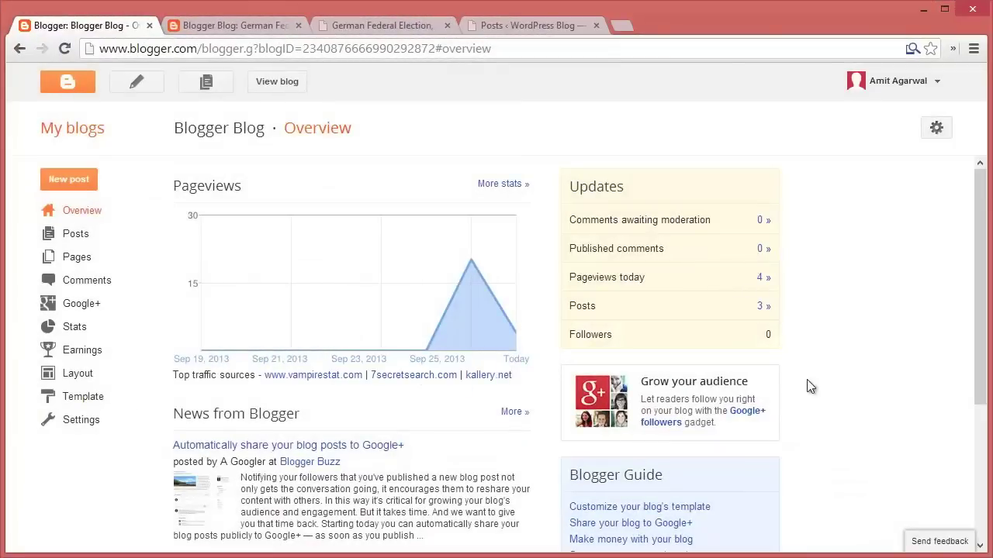
# Step: Revert the Blogger blog's template to the classic template
pyautogui.click(95, 400)
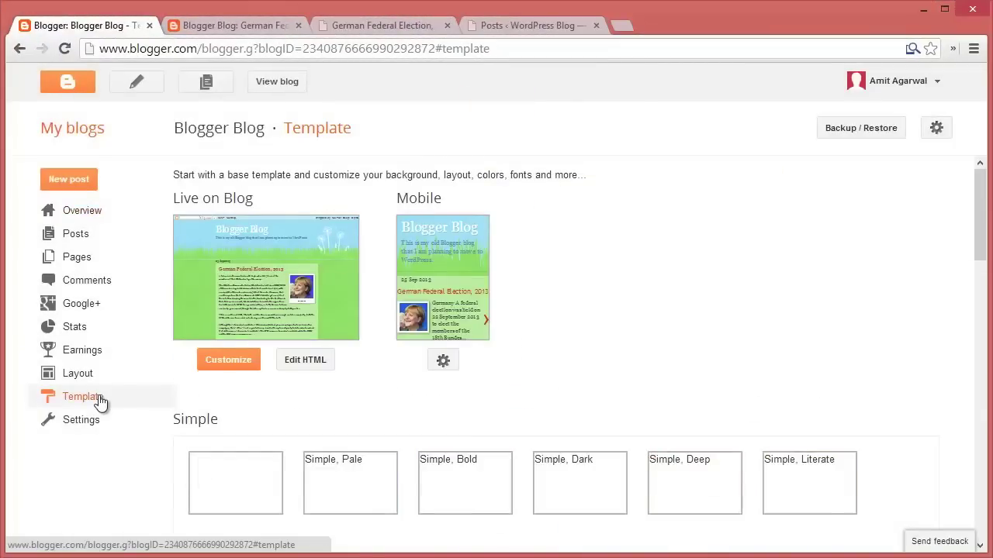
pyautogui.scroll(-20, 608, 347)
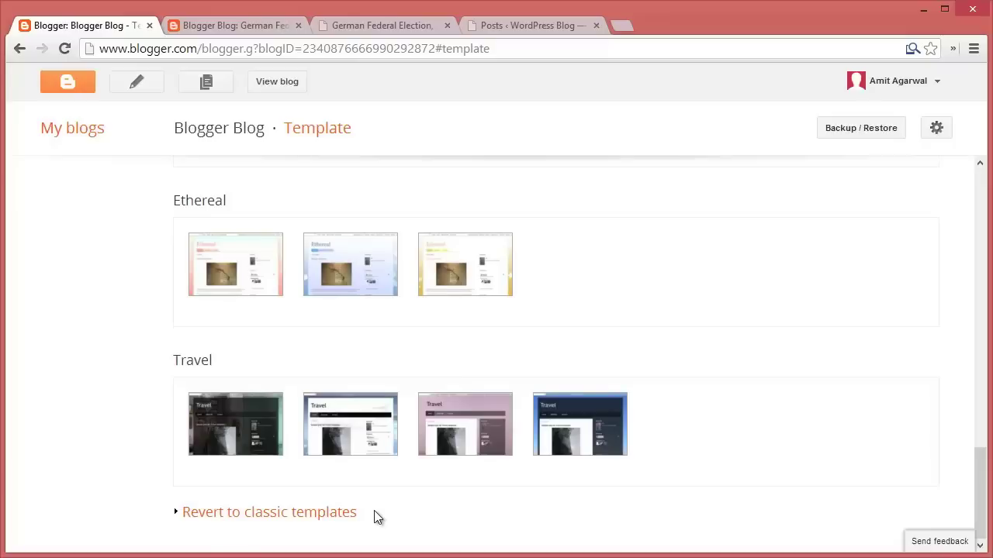
pyautogui.click(354, 515)
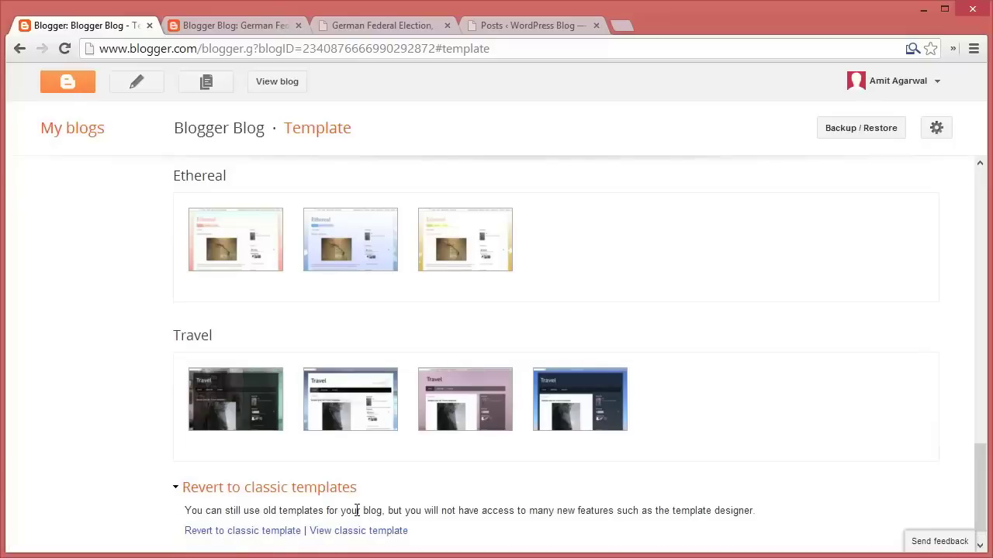
pyautogui.scroll(-1, 357, 510)
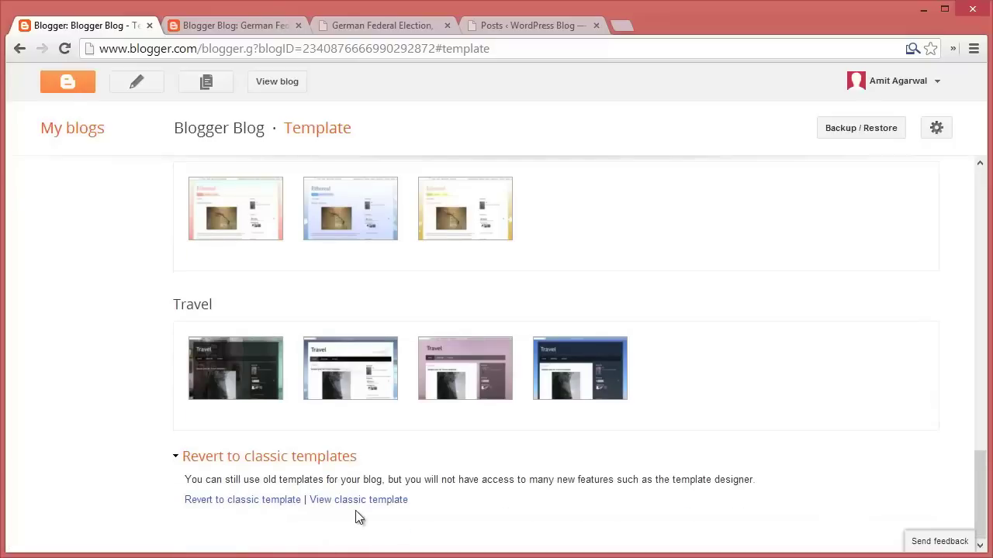
pyautogui.click(284, 501)
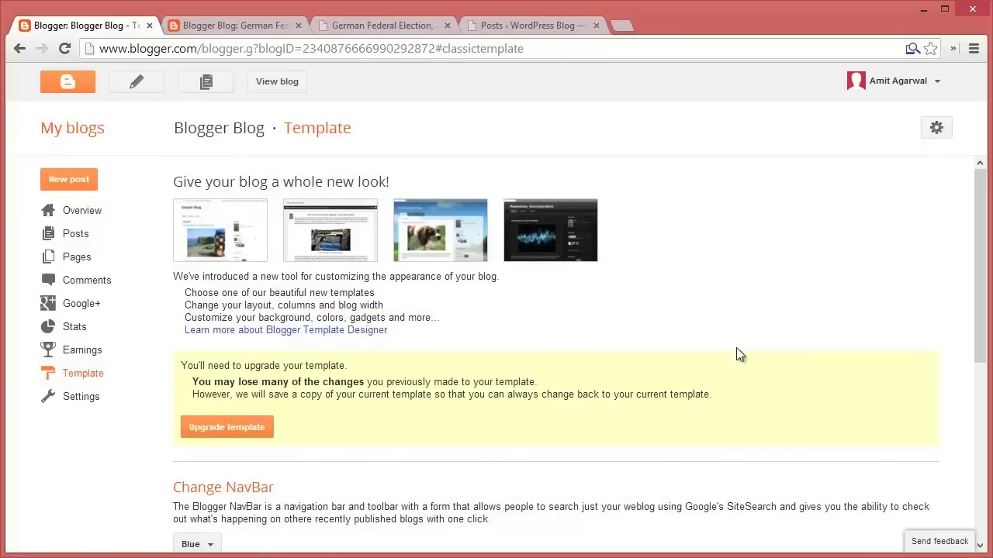
# Step: Switch to Notepad and replace every labnol.org in the redirect template code with dev.ctrlq.org
pyautogui.scroll(-5, 736, 353)
pyautogui.hotkey('alt', 'Tab')
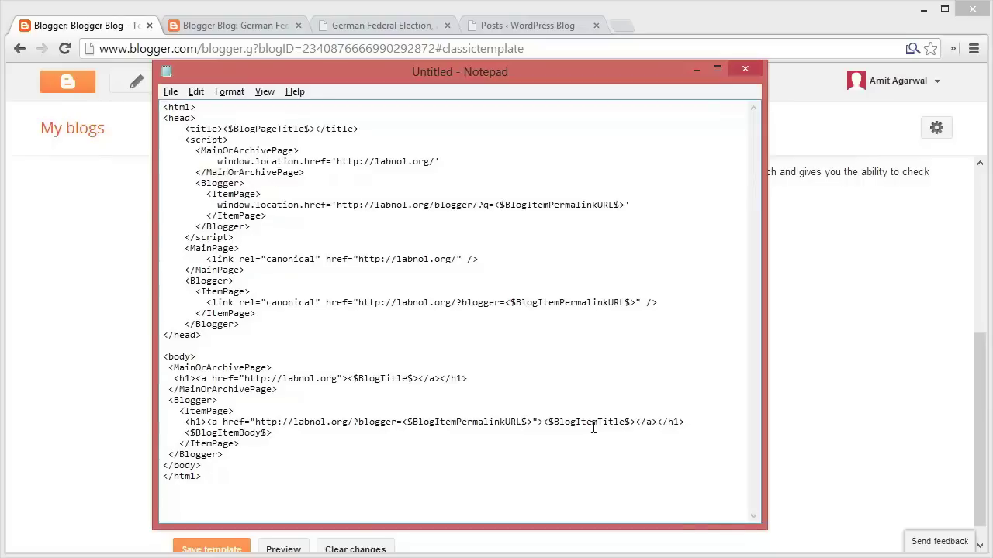
pyautogui.click(399, 305)
pyautogui.moveTo(401, 305); pyautogui.dragTo(454, 308)
pyautogui.hotkey('ctrl', 'c')
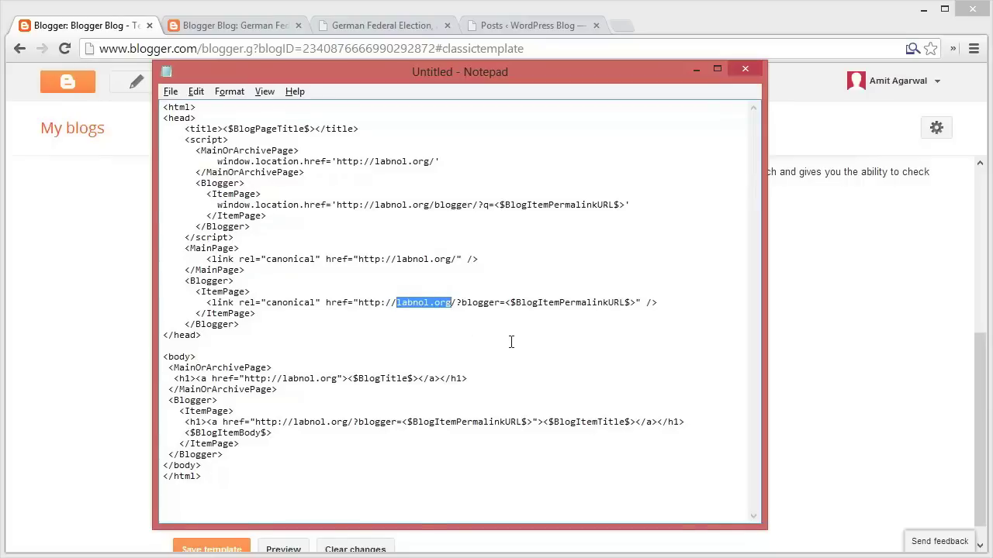
pyautogui.hotkey('ctrl', 'h')
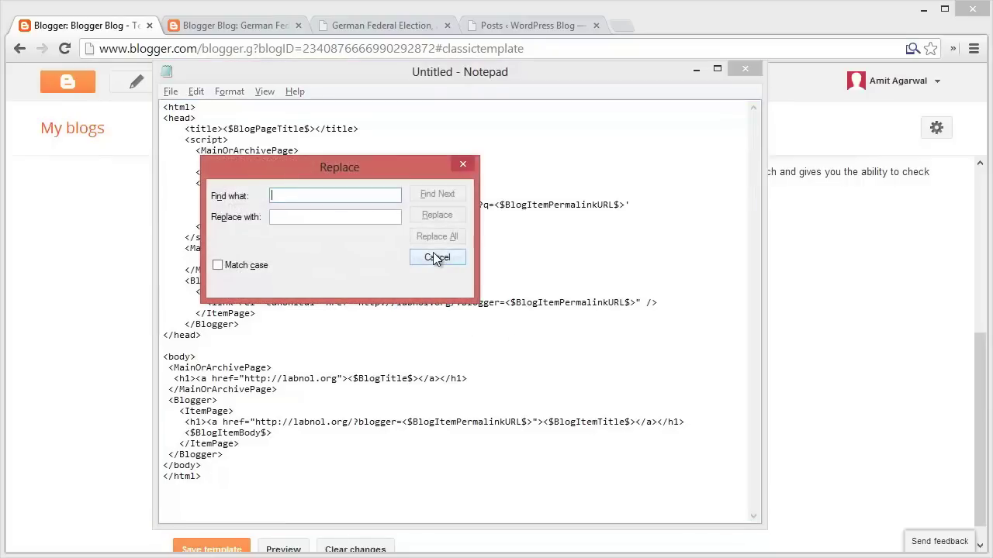
pyautogui.hotkey('ctrl', 'v')
pyautogui.moveTo(404, 165); pyautogui.dragTo(619, 283)
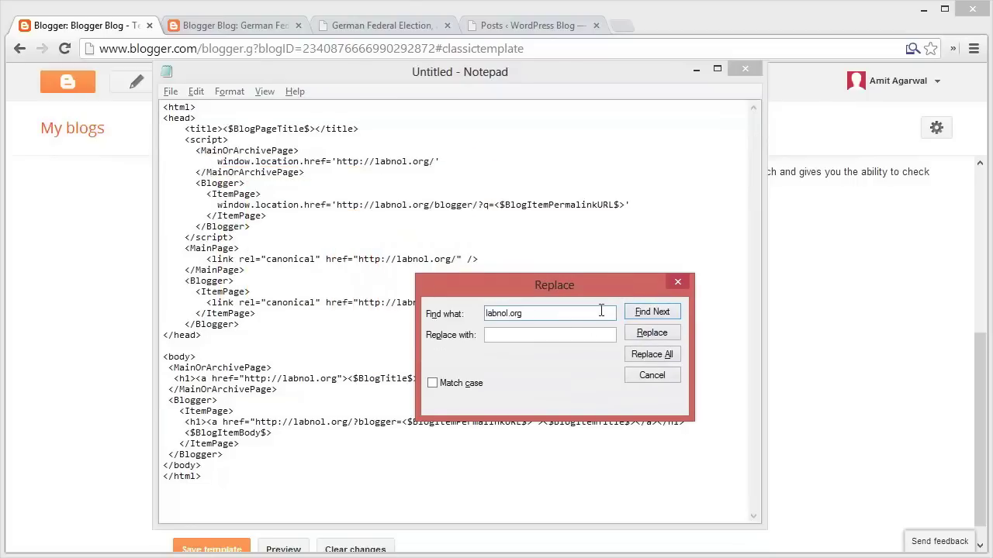
pyautogui.click(581, 334)
pyautogui.write('dev')
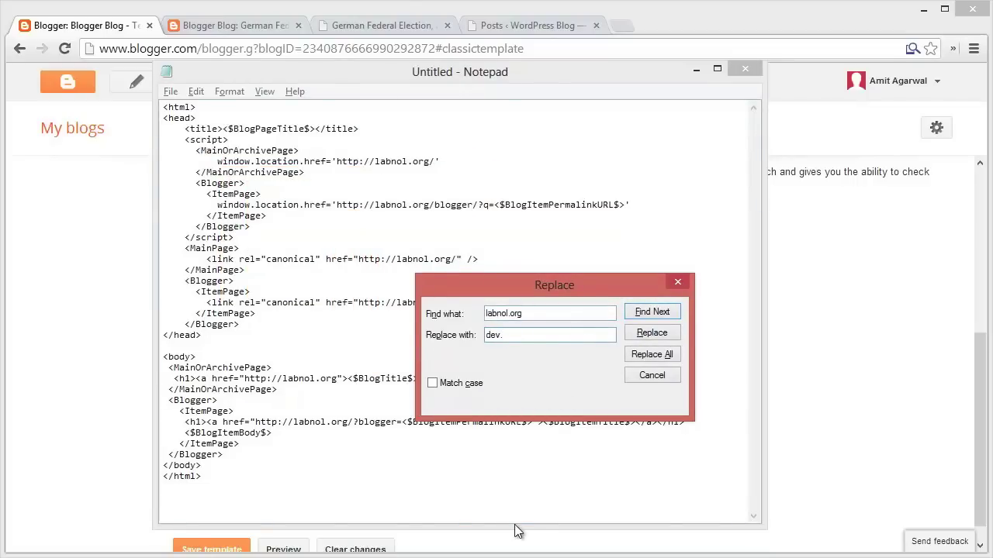
pyautogui.write('.ctrlq.org')
pyautogui.click(652, 355)
pyautogui.click(652, 375)
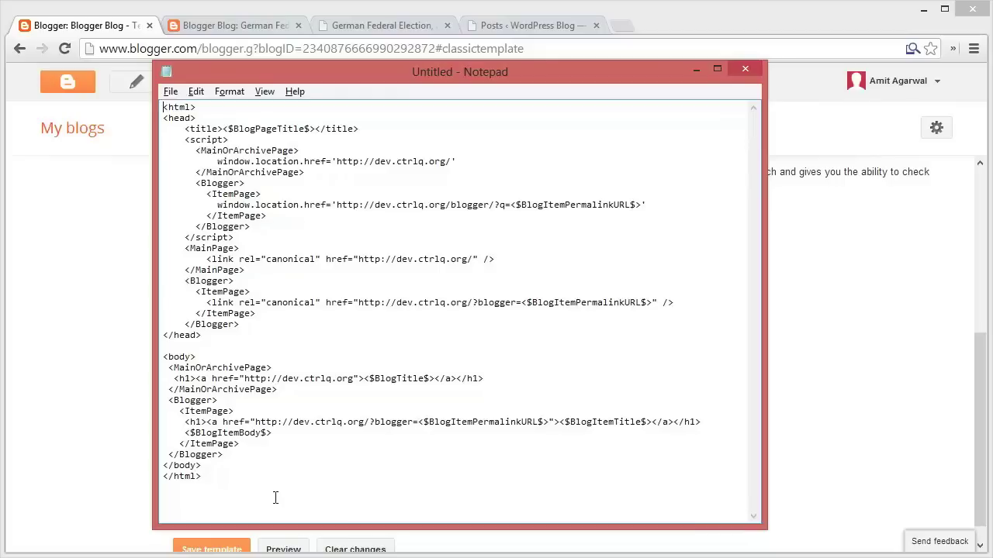
# Step: Replace the Blogger classic template's HTML with the full code copied from Notepad and save the template
pyautogui.moveTo(259, 475); pyautogui.dragTo(123, 95)
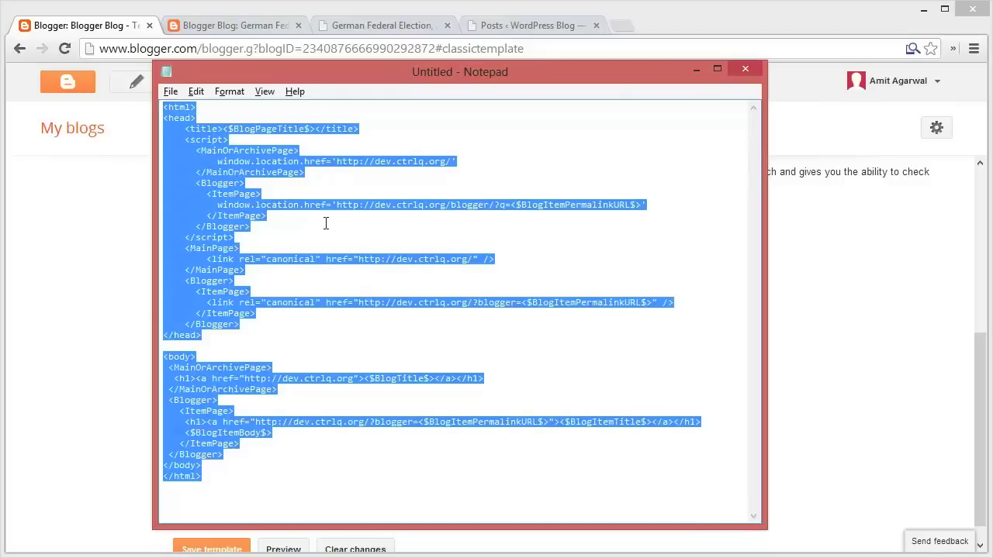
pyautogui.click(693, 70)
pyautogui.hotkey('ctrl', 'a')
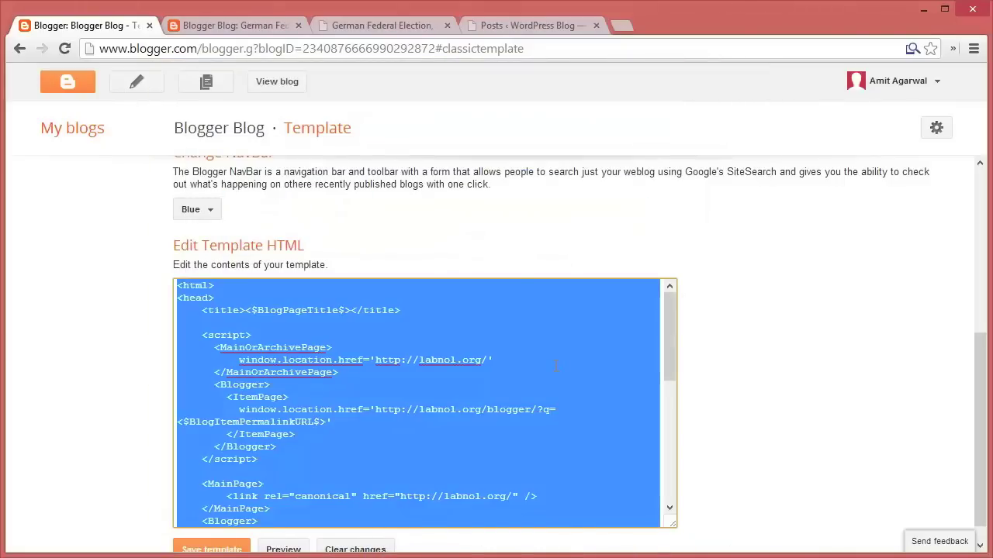
pyautogui.hotkey('ctrl', 'v')
pyautogui.scroll(-1, 233, 496)
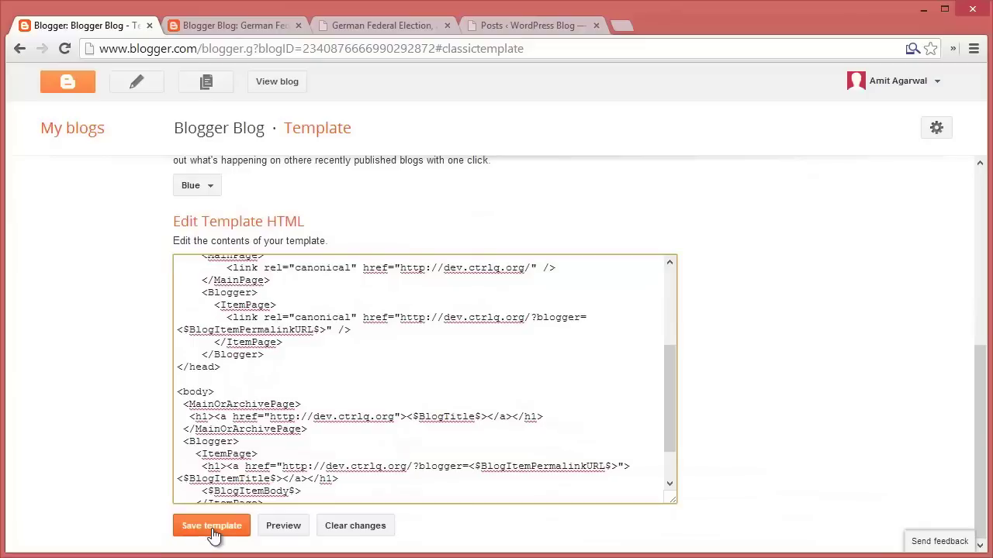
pyautogui.click(212, 527)
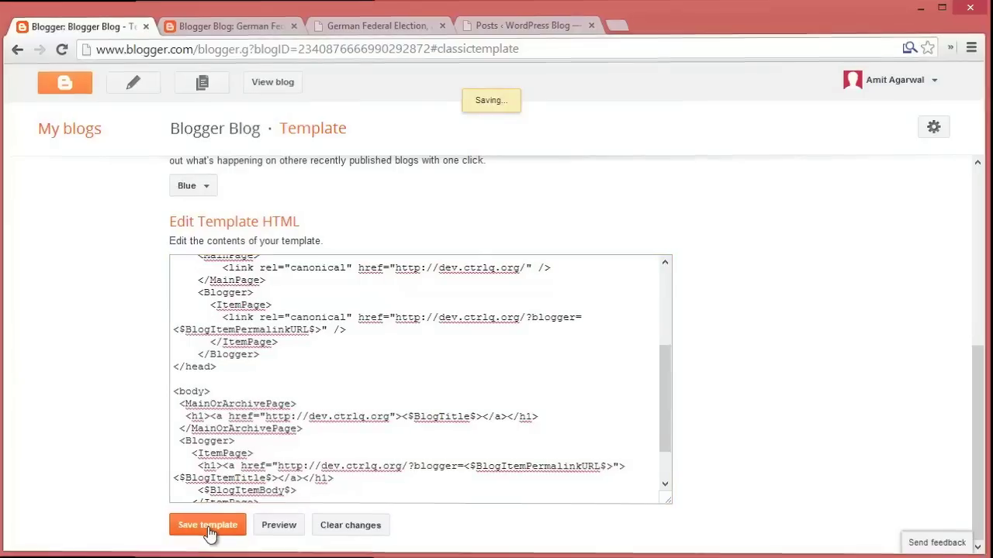
# Step: Switch to the WordPress admin and open the Twenty Thirteen theme's Theme Functions file (functions.php) for editing
pyautogui.moveTo(77, 306)
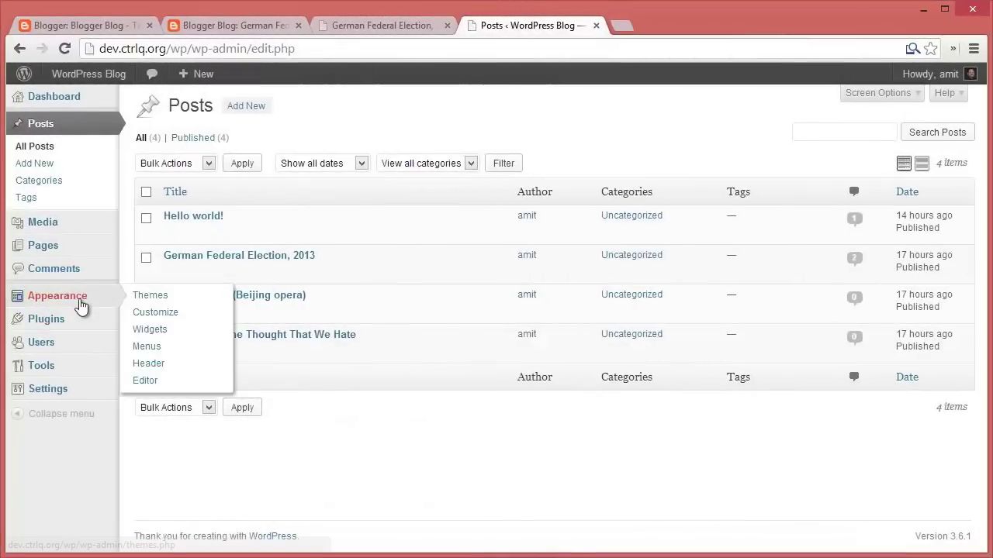
pyautogui.click(158, 385)
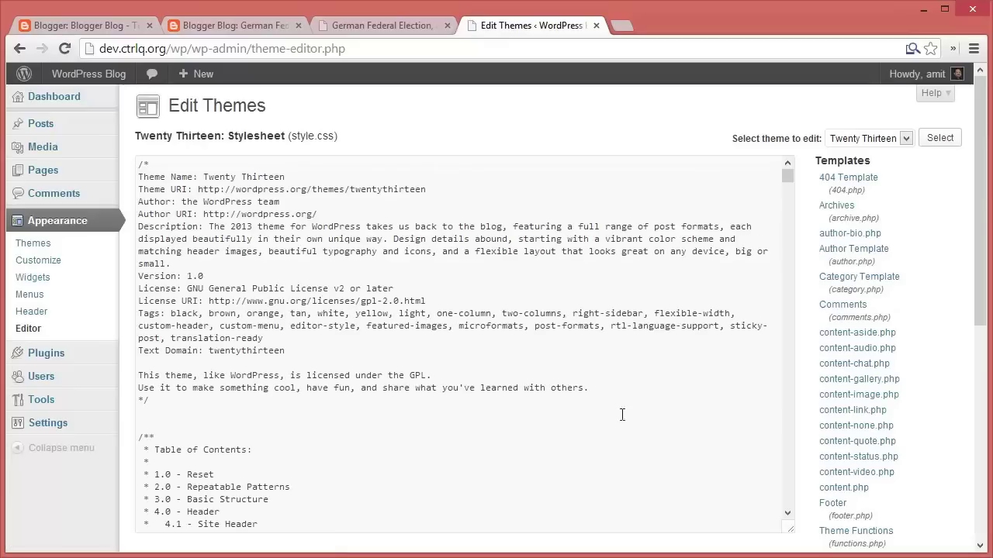
pyautogui.scroll(-1, 941, 332)
pyautogui.scroll(-1, 946, 320)
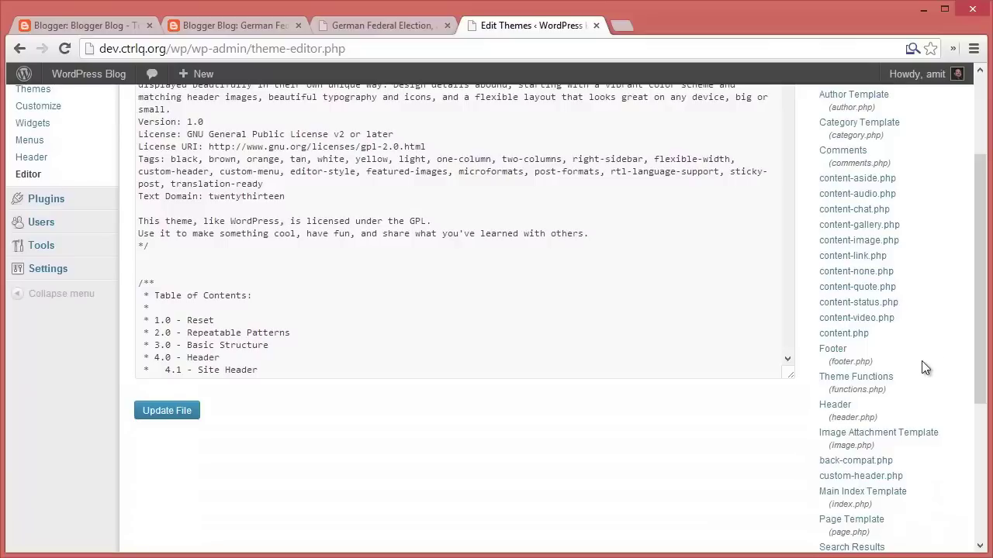
pyautogui.click(883, 382)
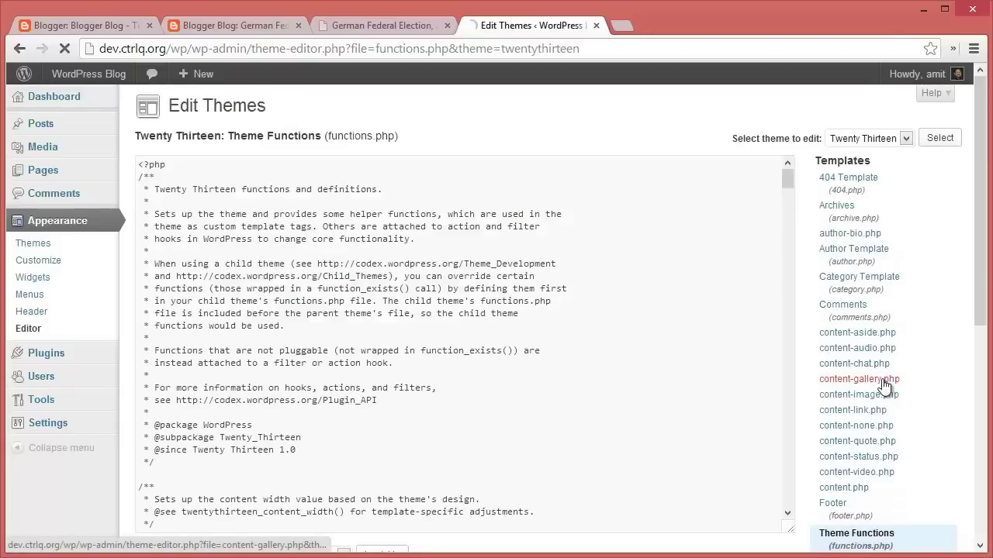
# Step: Append the Blogger redirect functions from Notepad, without the enclosing PHP tags, to the end of functions.php and update the file
pyautogui.click(546, 289)
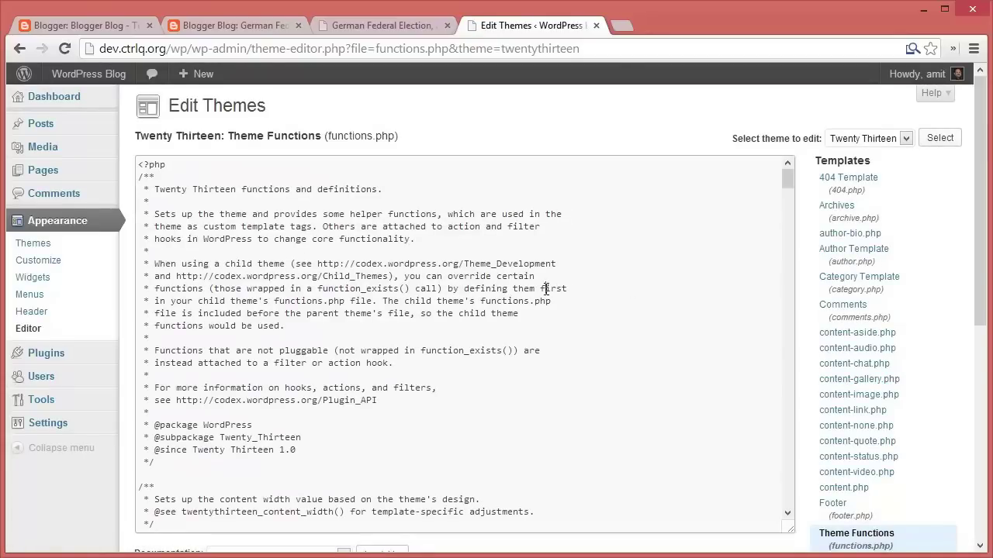
pyautogui.hotkey('ctrl', 'End')
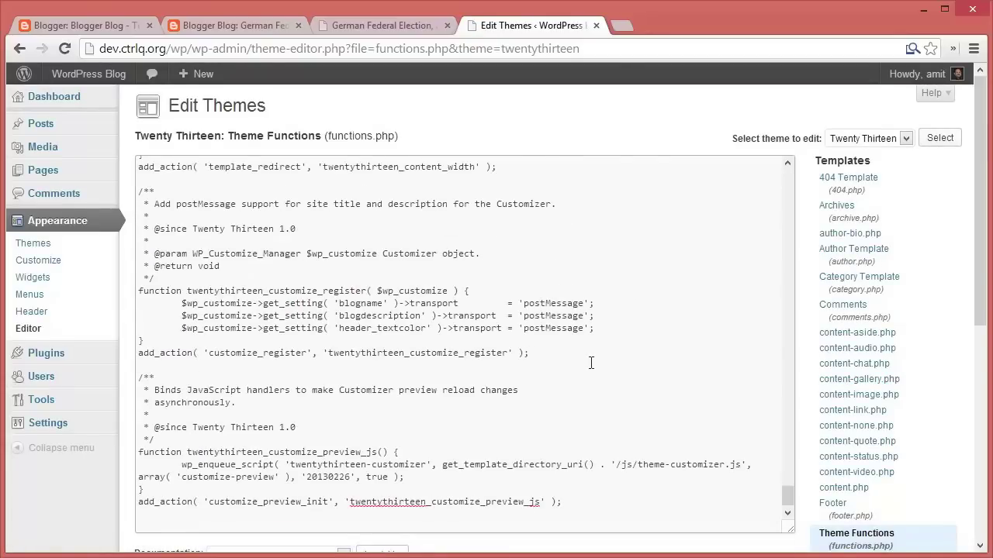
pyautogui.hotkey('alt', 'Tab')
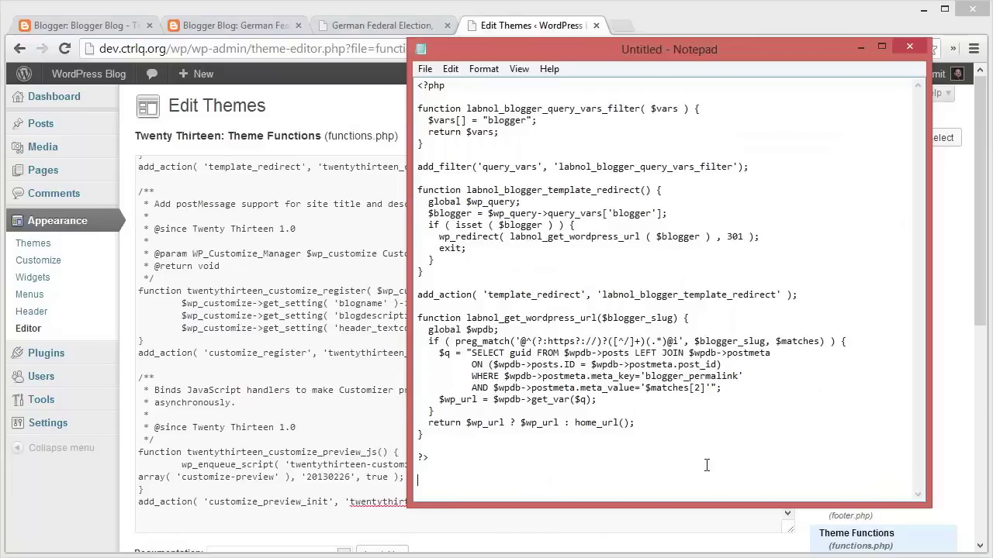
pyautogui.moveTo(446, 434); pyautogui.dragTo(415, 112)
pyautogui.hotkey('ctrl', 'c')
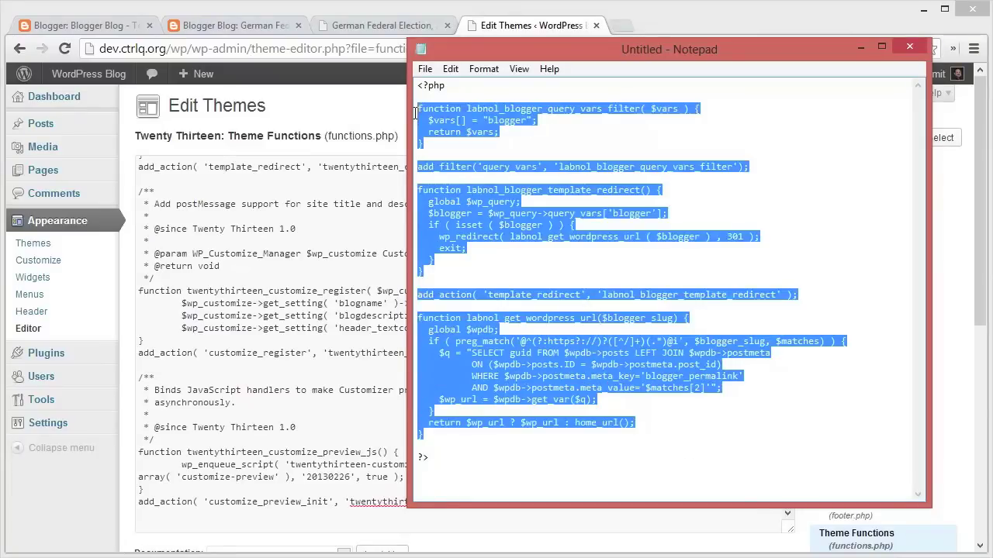
pyautogui.click(861, 46)
pyautogui.click(341, 525)
pyautogui.scroll(-2, 314, 393)
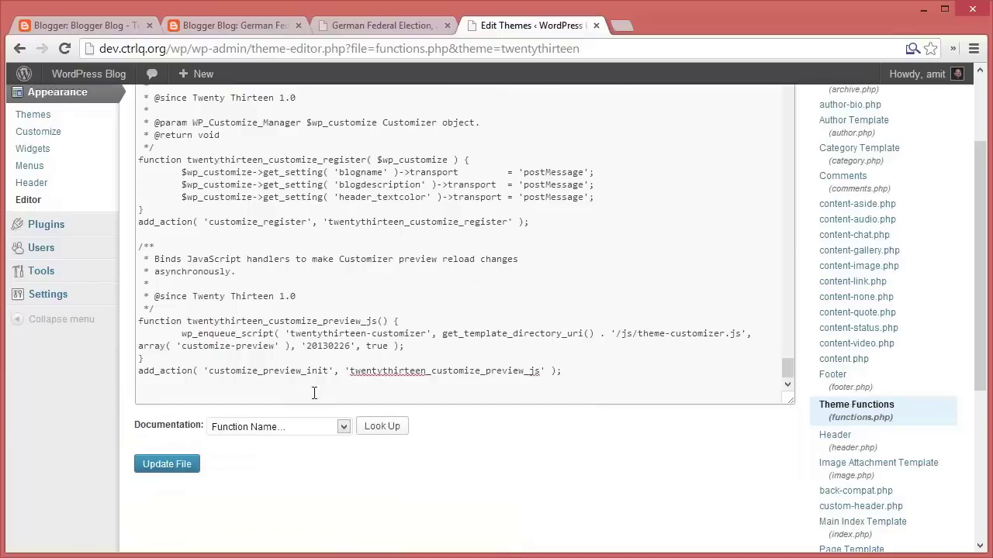
pyautogui.hotkey('ctrl', 'v')
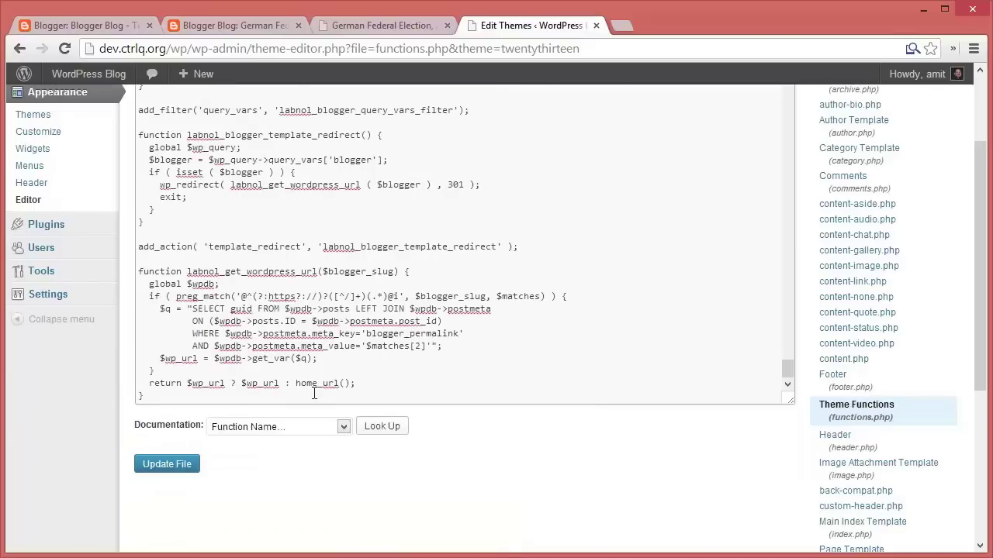
pyautogui.click(166, 464)
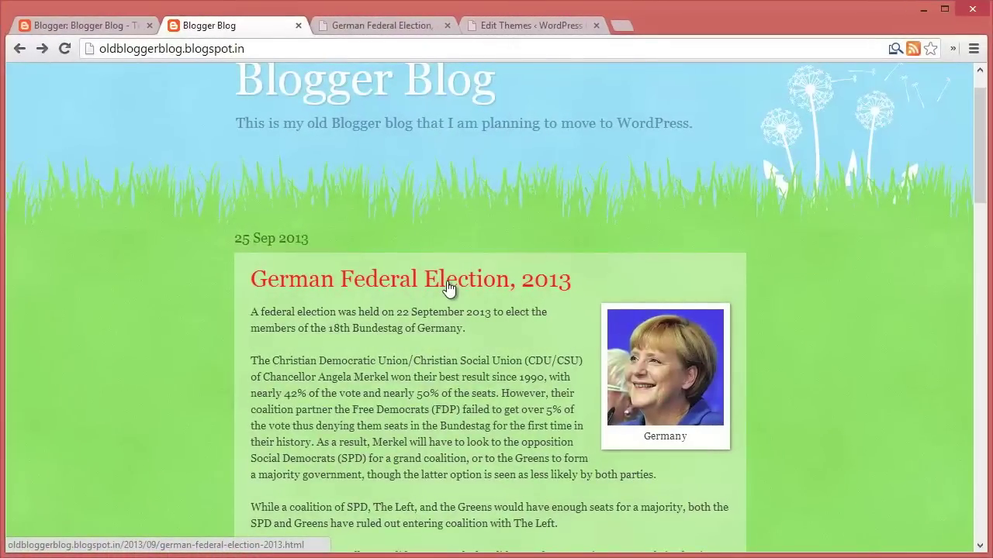
# Step: Open the German Federal Election, 2013 post from the old Blogger blog and examine the page it leads to, down to the comments
pyautogui.click(449, 288)
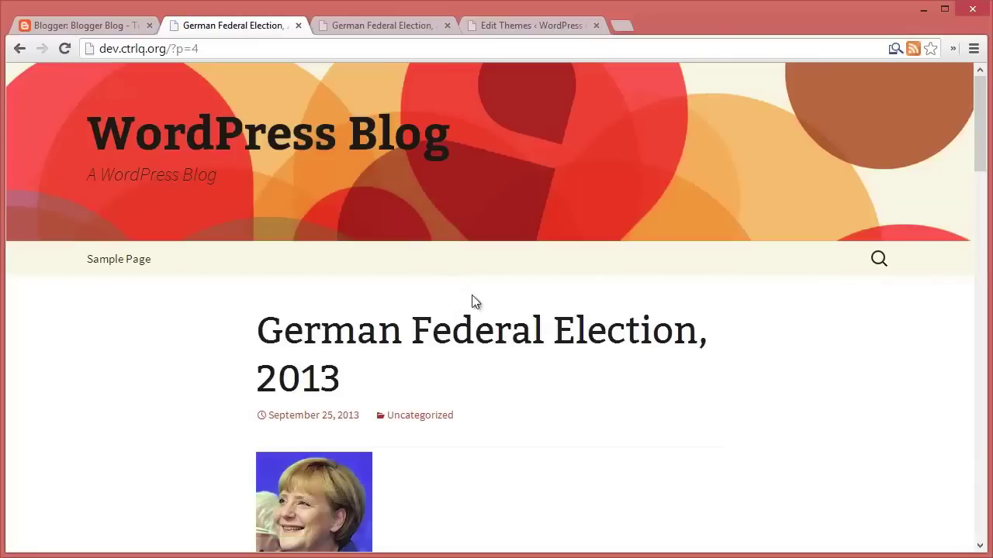
pyautogui.scroll(-9, 824, 366)
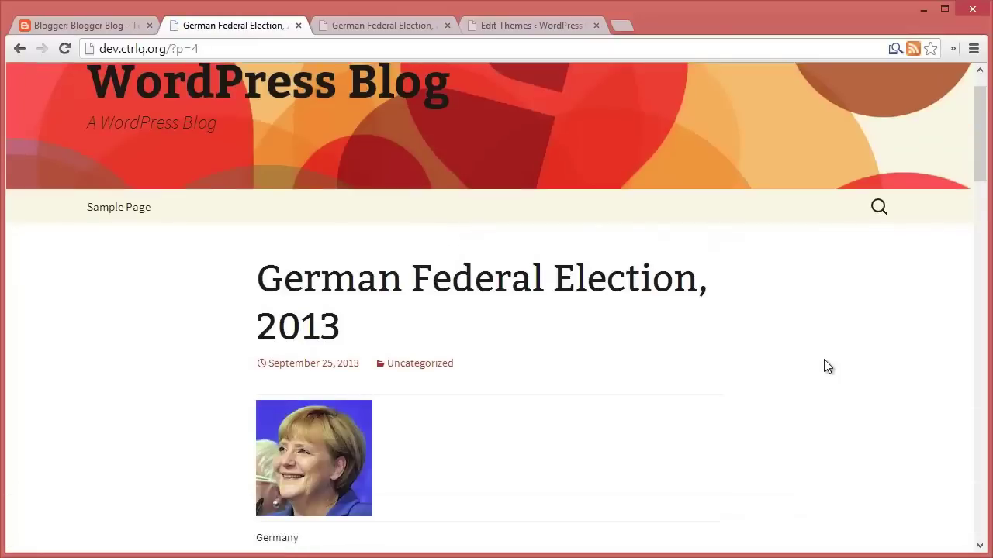
pyautogui.scroll(-2, 827, 366)
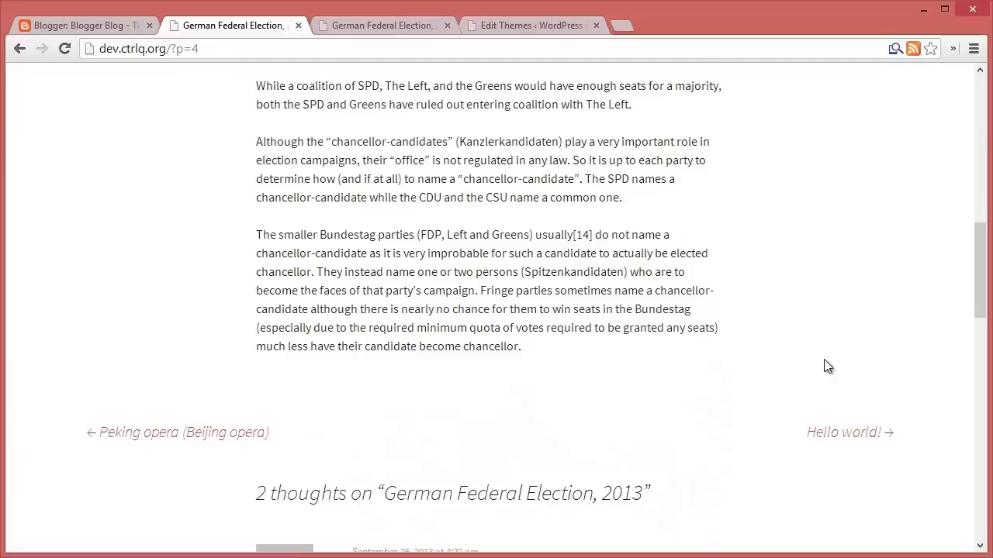
pyautogui.scroll(-3, 828, 366)
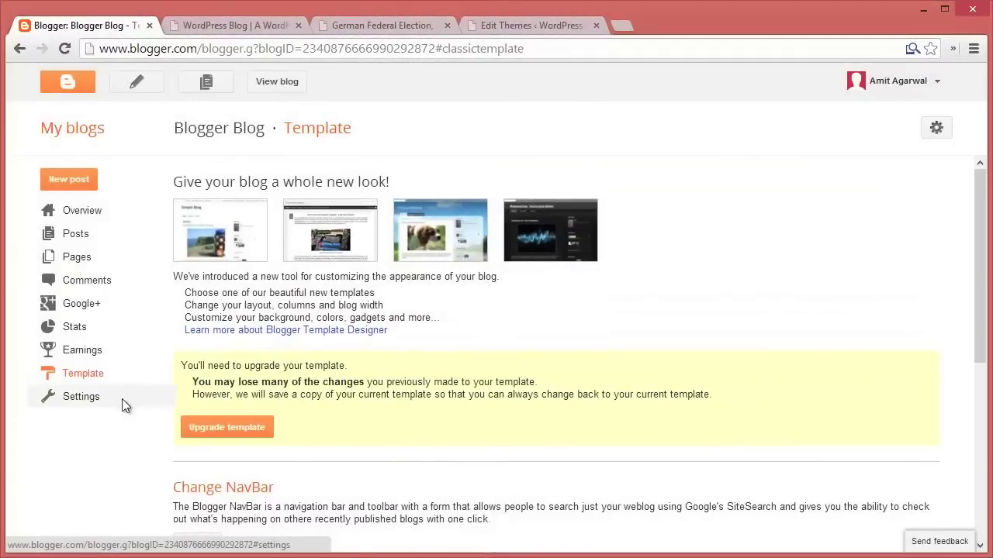
pyautogui.click(122, 399)
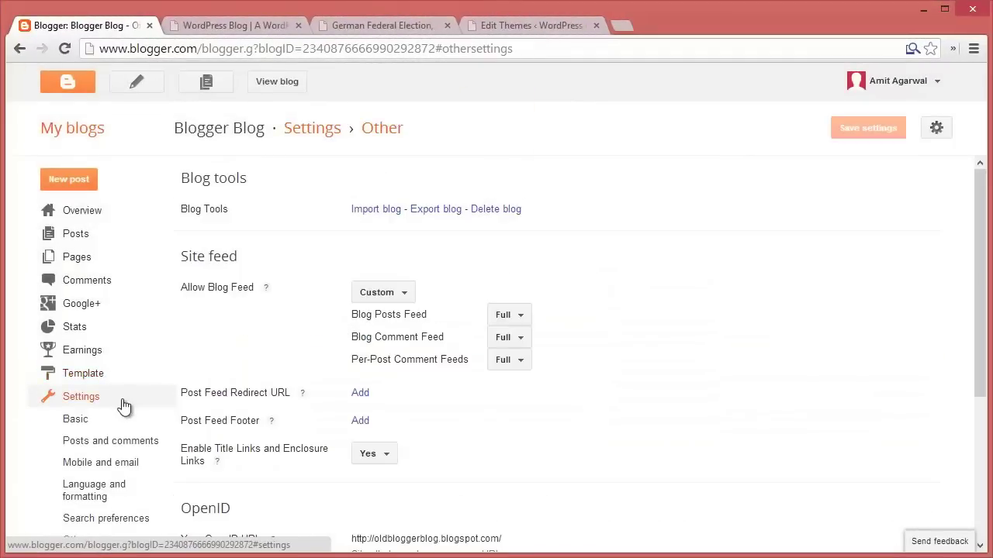
pyautogui.click(123, 440)
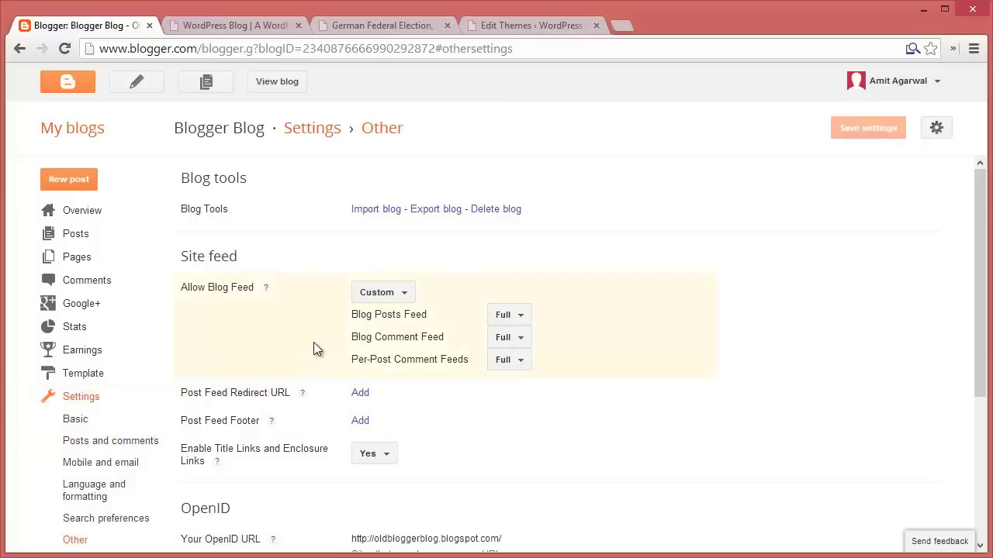
pyautogui.click(359, 395)
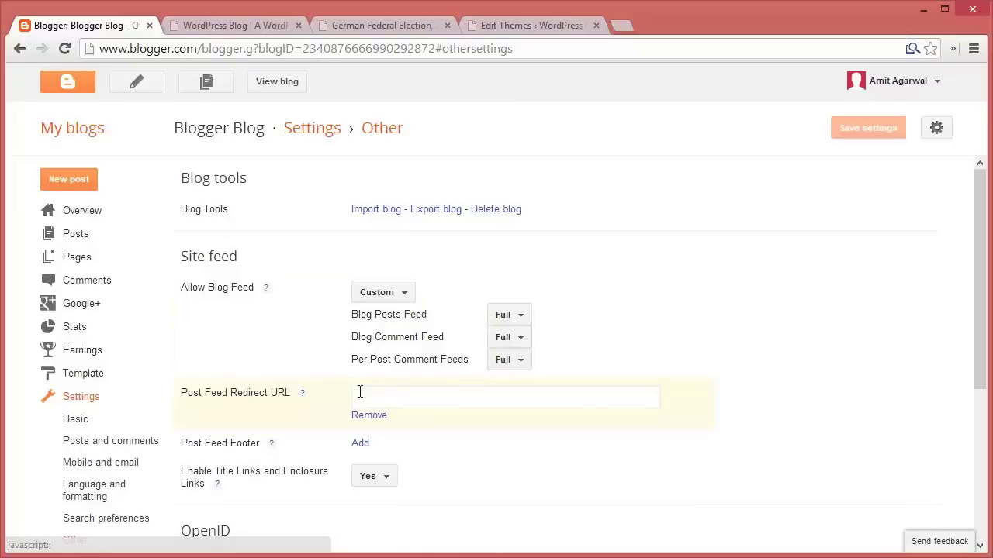
pyautogui.click(609, 394)
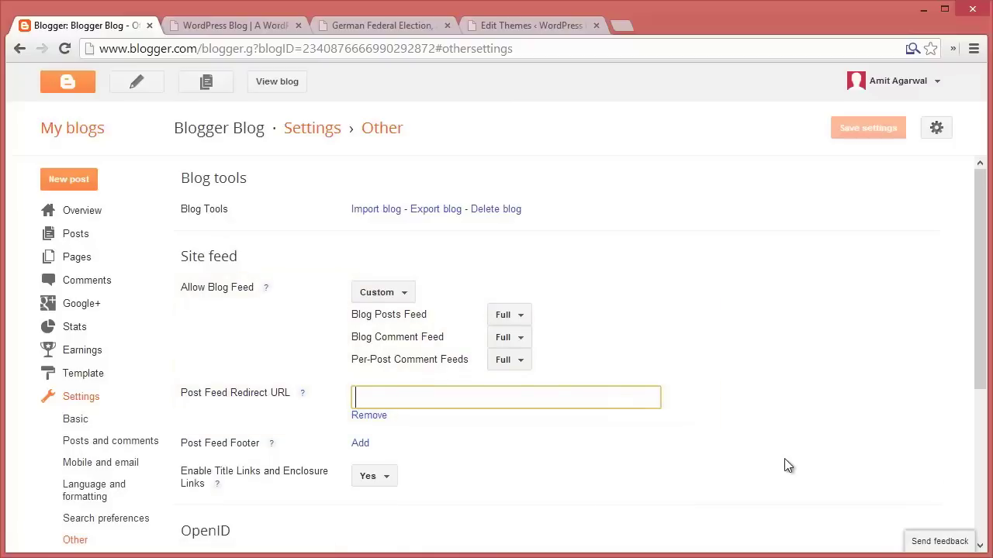
pyautogui.write('http:')
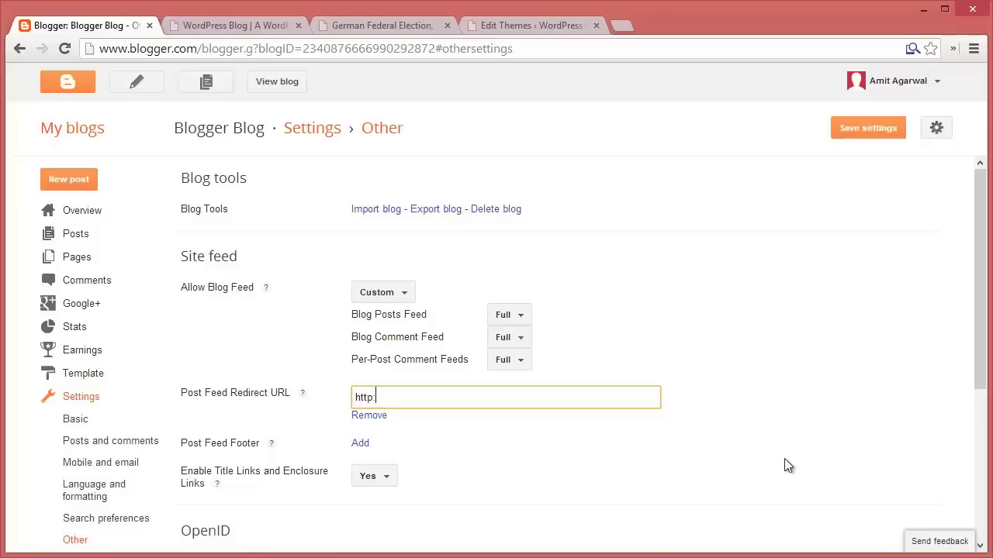
pyautogui.write('//dev.ctrlq.org/feed')
pyautogui.click(784, 465)
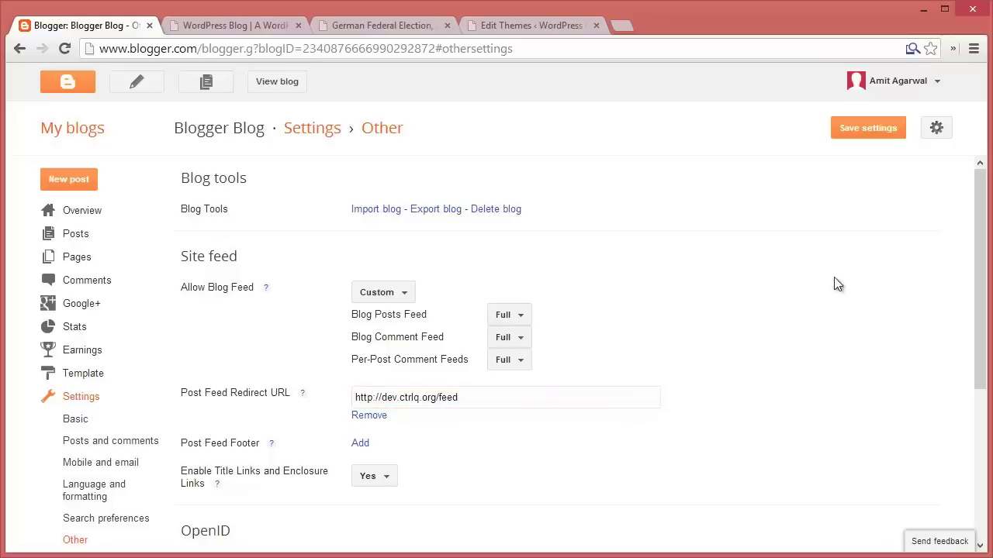
pyautogui.click(876, 138)
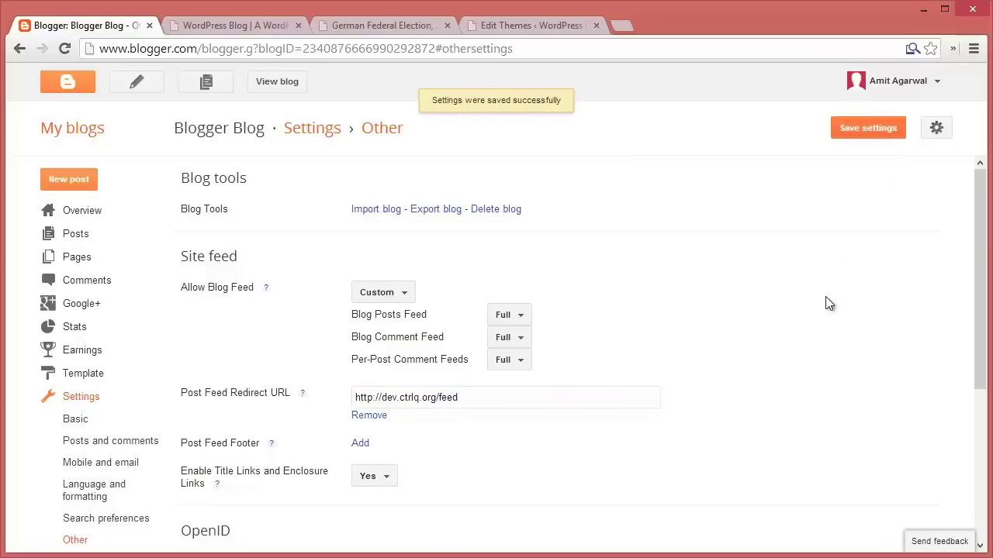